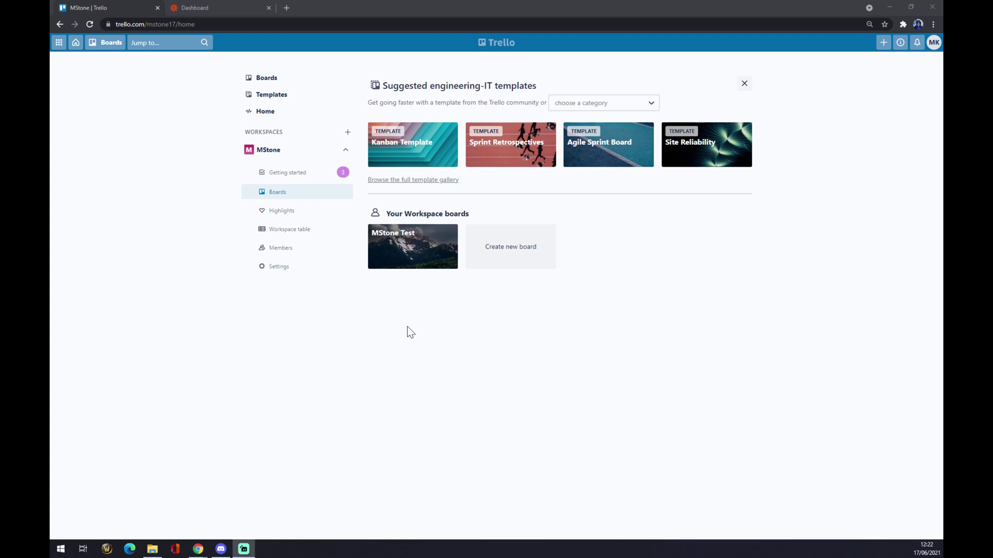
Open the MStone Test board from the Your Workspace boards on the Trello home page.
click(419, 264)
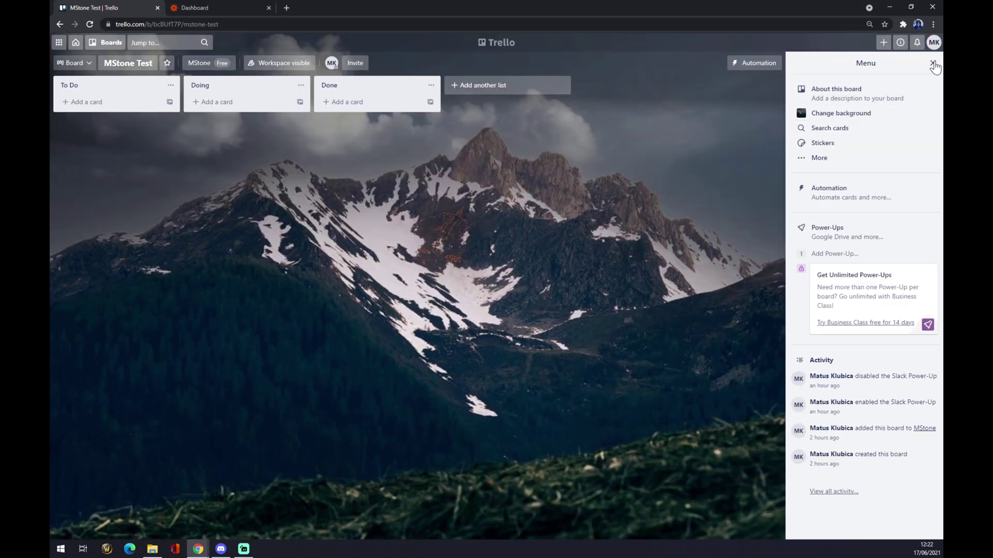
Open the Power-Ups gallery from the MStone Test board's side menu.
click(932, 63)
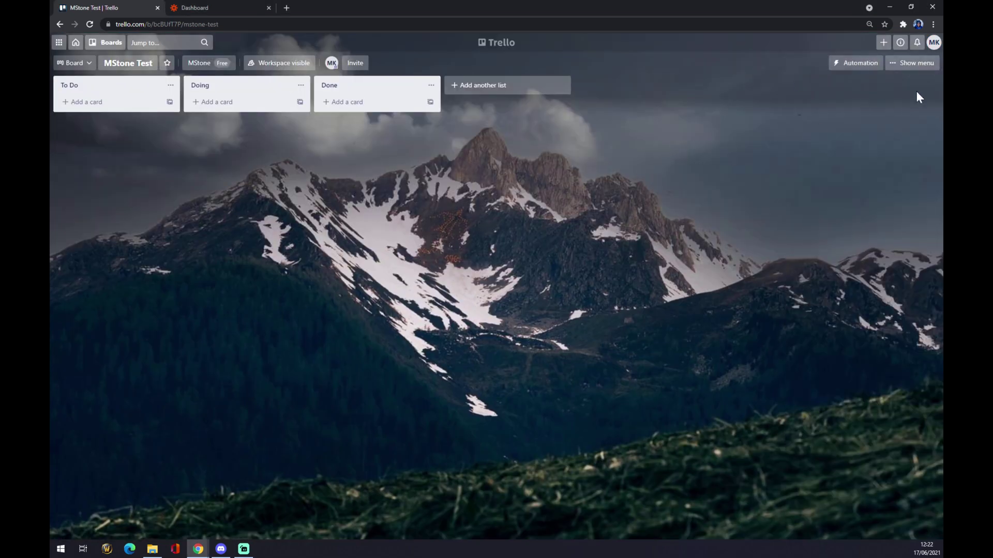
click(934, 43)
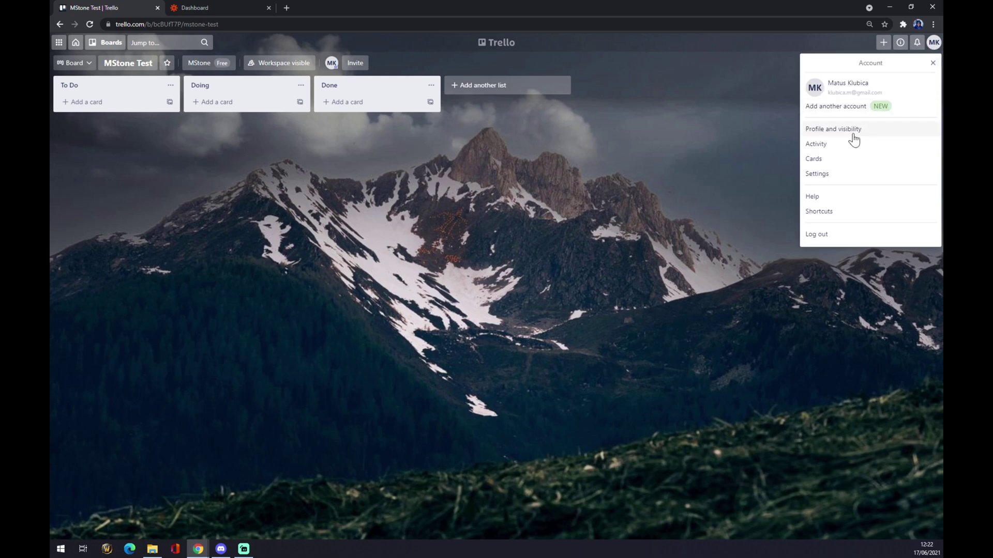
click(743, 196)
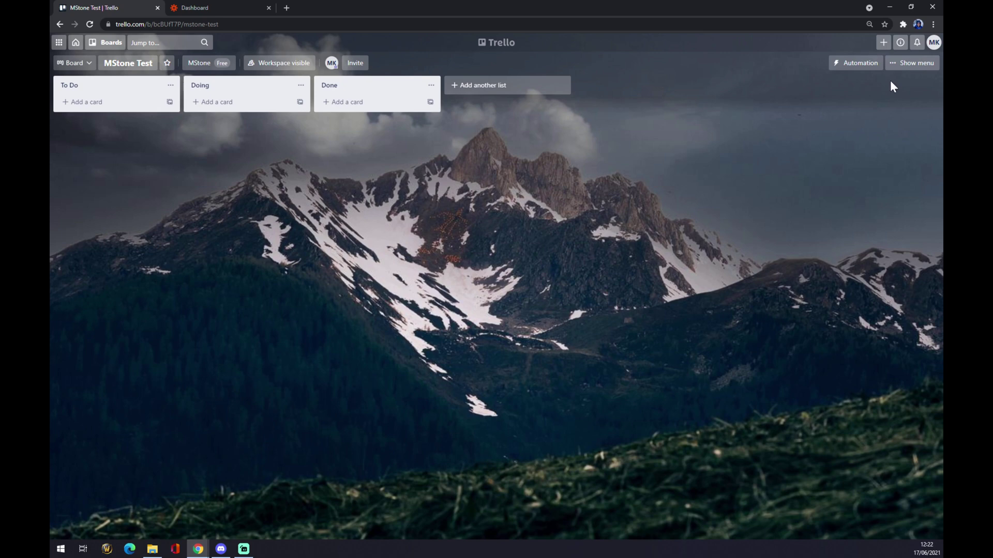
click(918, 70)
click(825, 233)
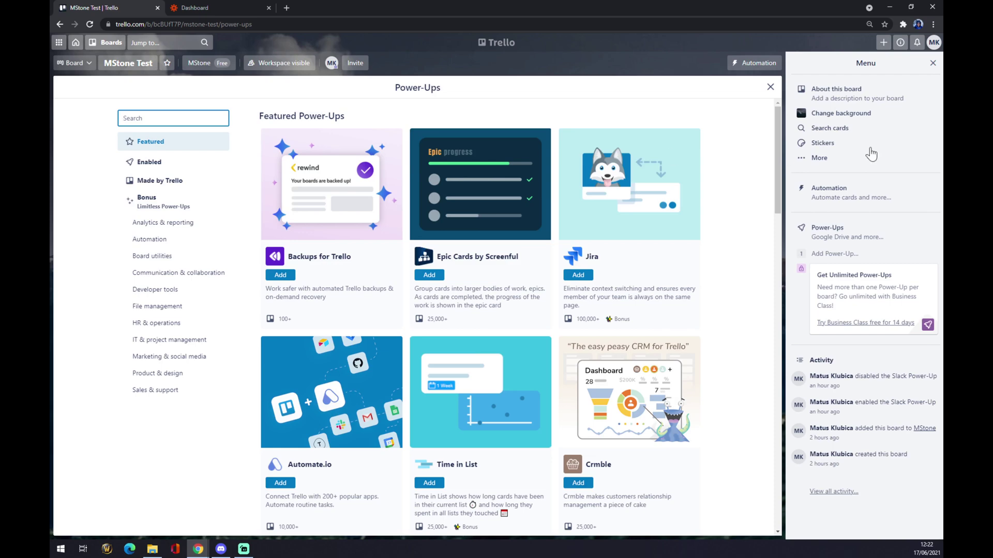
click(932, 62)
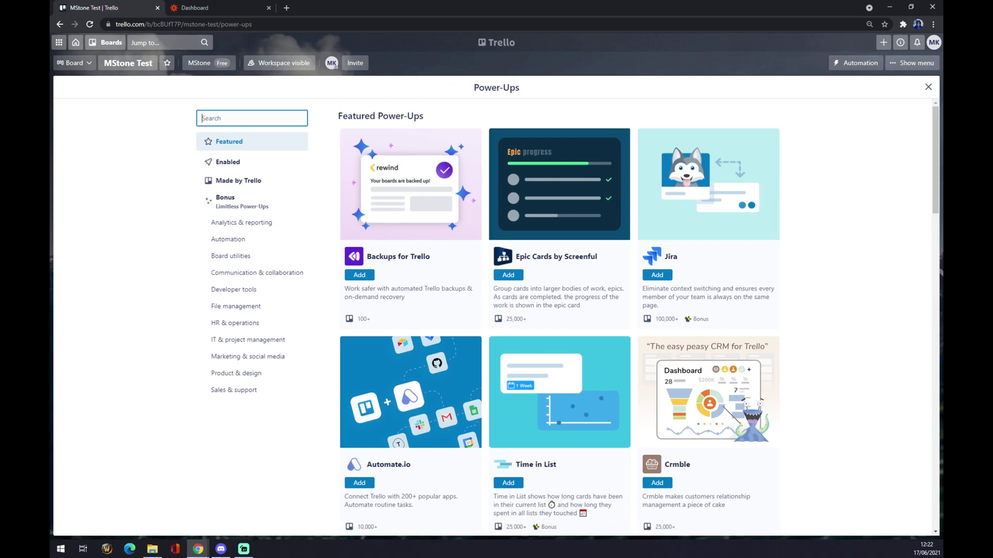
Search the Power-Ups for 'excel' and 'microsoft', then clear the search to show featured Power-Ups.
text(exc)
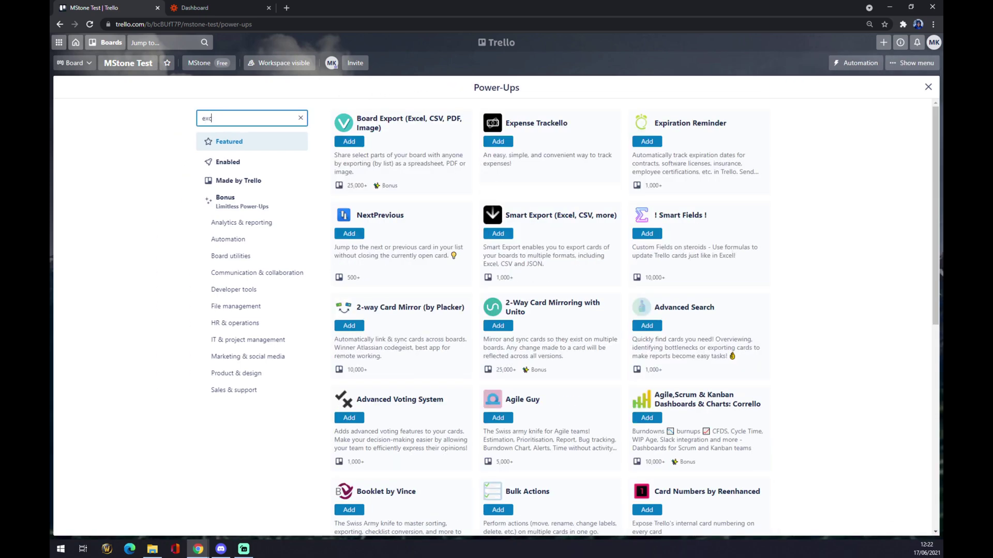
text(ek)
key(BackSpace)
text(l)
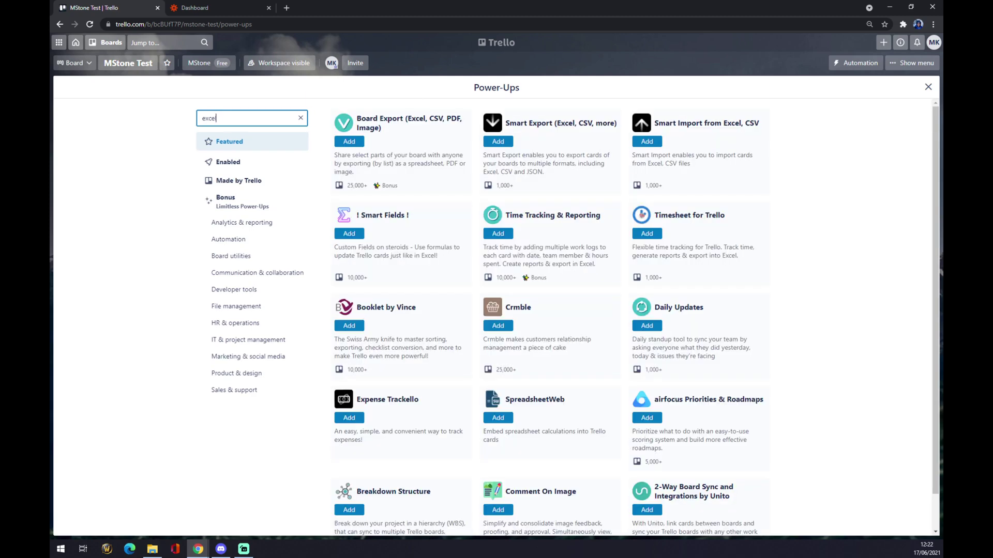
key(BackSpace)
key(BackSpace)
key(BackSpace)
key(BackSpace)
text(microso)
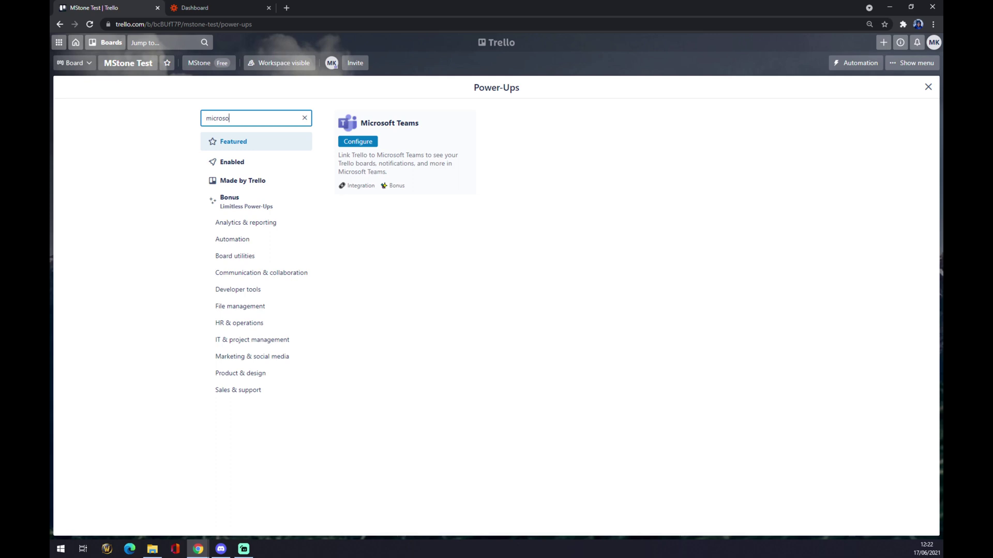
key(BackSpace)
key(BackSpace)
key(BackSpace)
key(BackSpace)
key(BackSpace)
key(BackSpace)
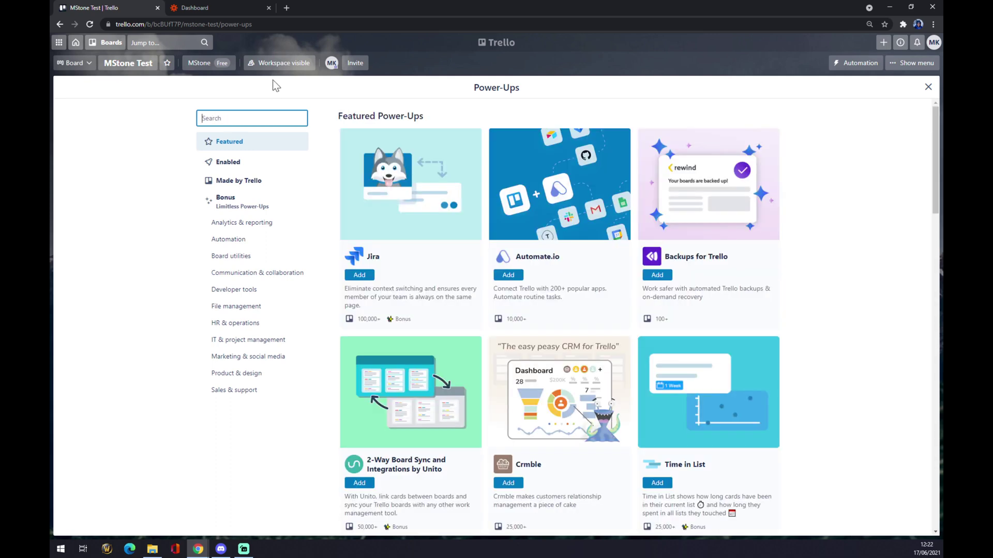
Make a new zap named 'trello to excel' and search 'trello' as the trigger app.
click(210, 7)
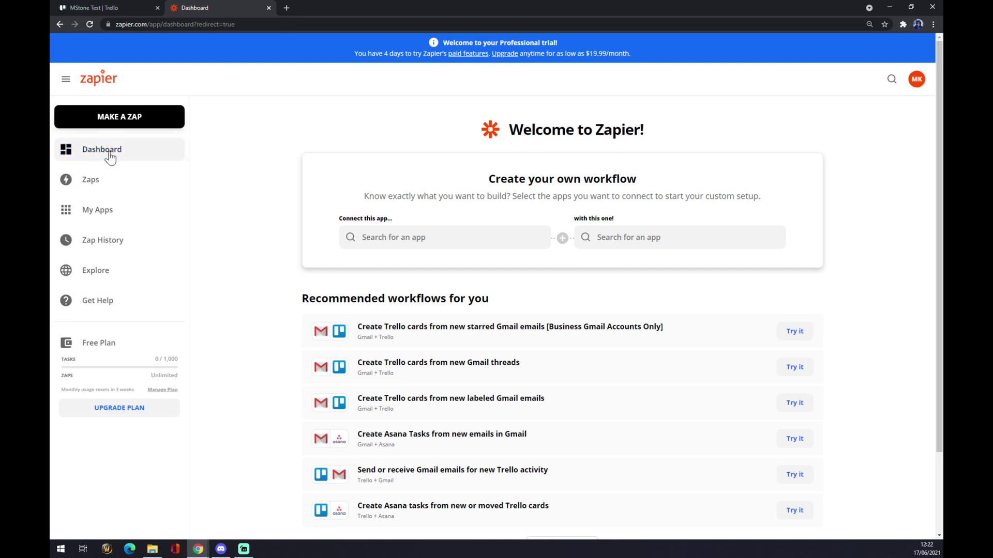
click(108, 125)
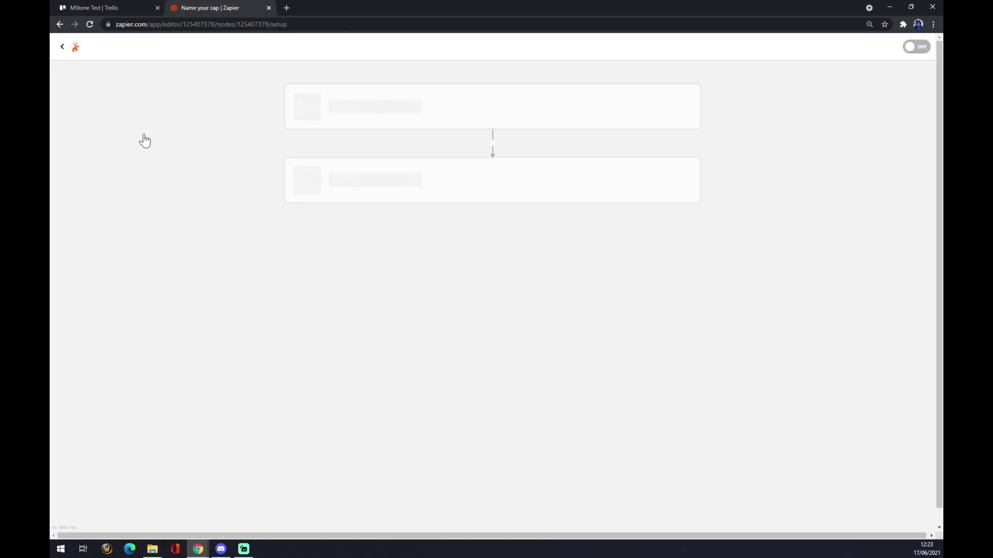
click(112, 73)
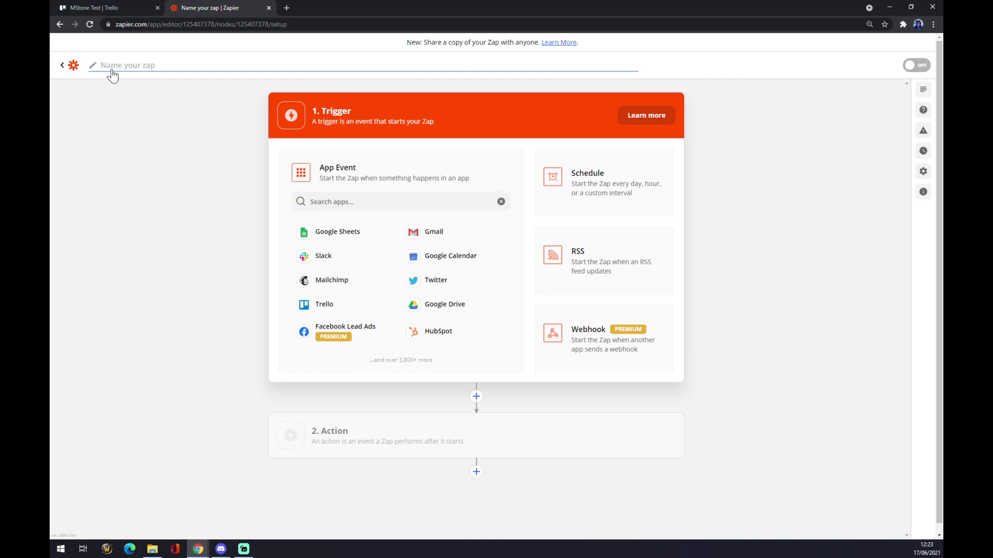
text(trello to excel)
key(Return)
click(351, 201)
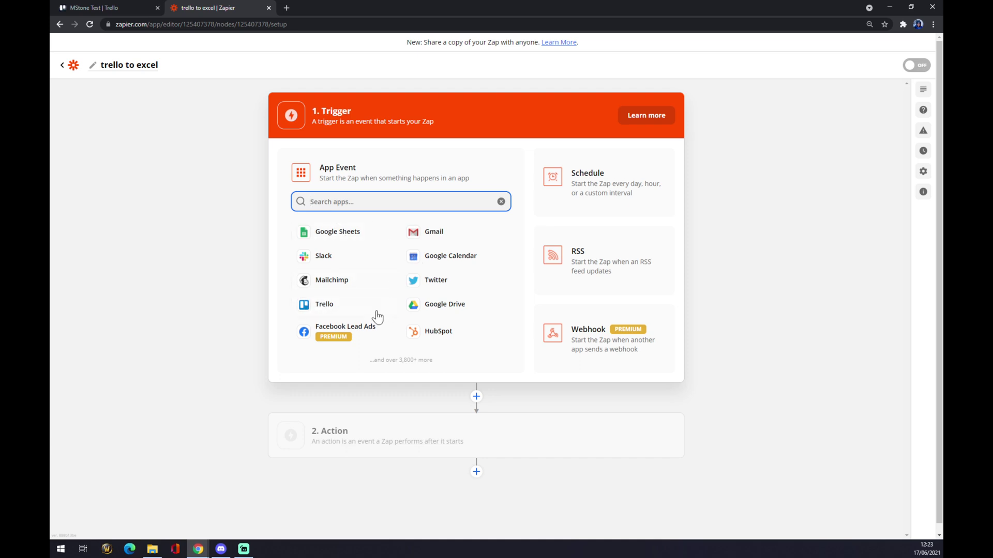
text(trello)
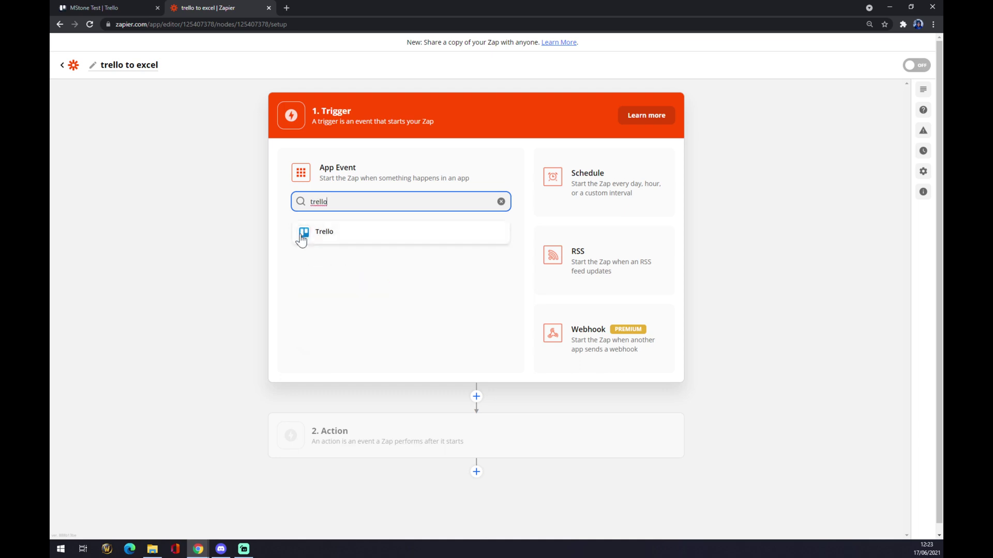
Set the trigger to Trello with New Activity as the event and confirm.
click(302, 233)
click(300, 235)
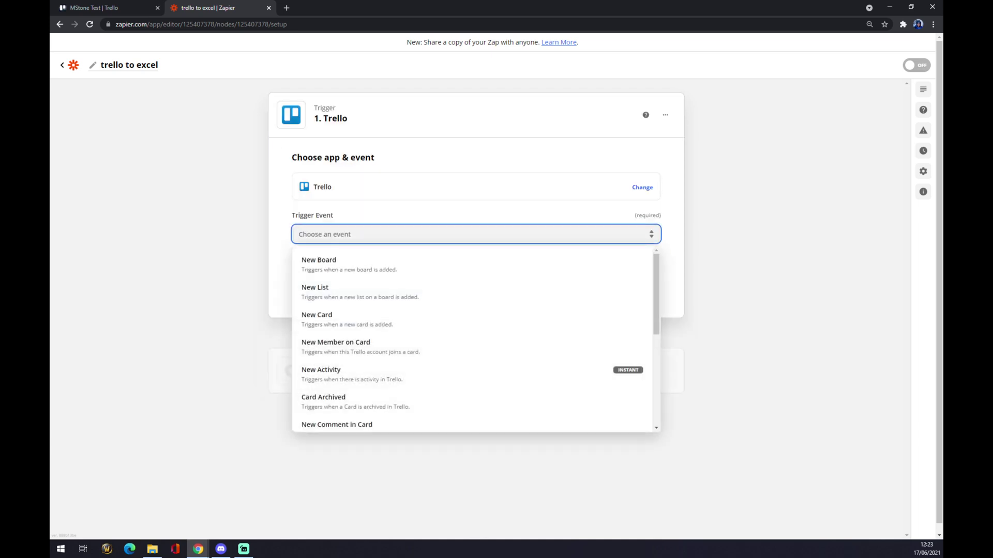
scroll(401, 282, down, 5)
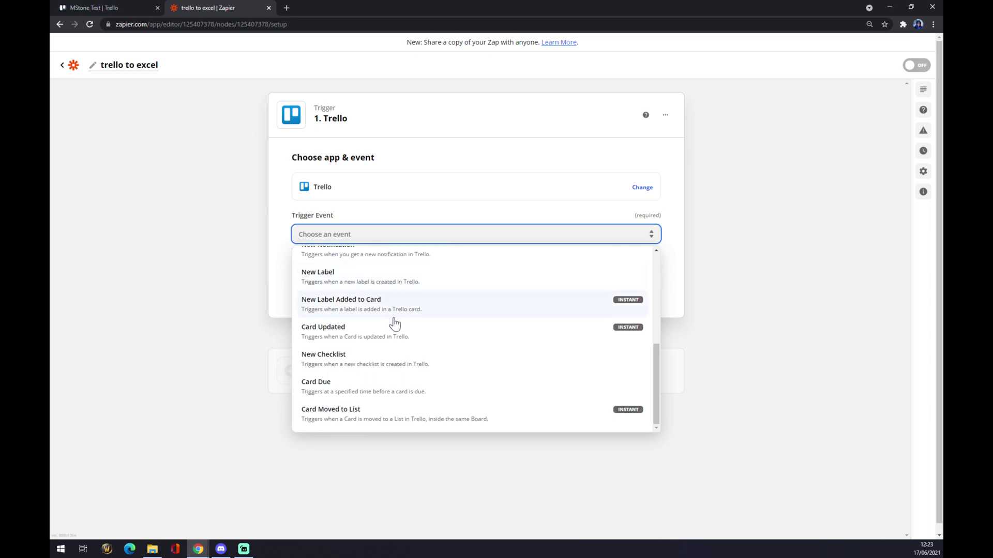
scroll(395, 333, up, 5)
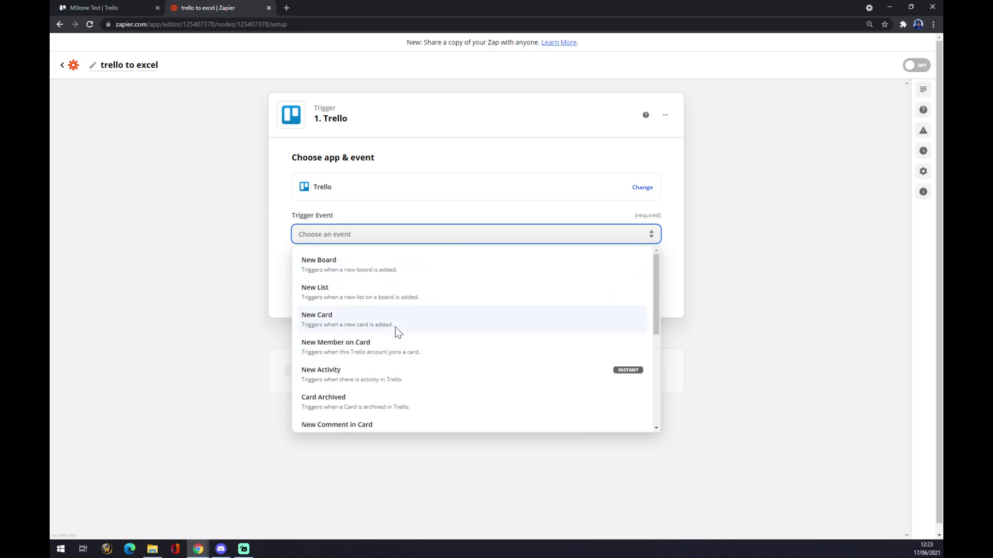
click(371, 381)
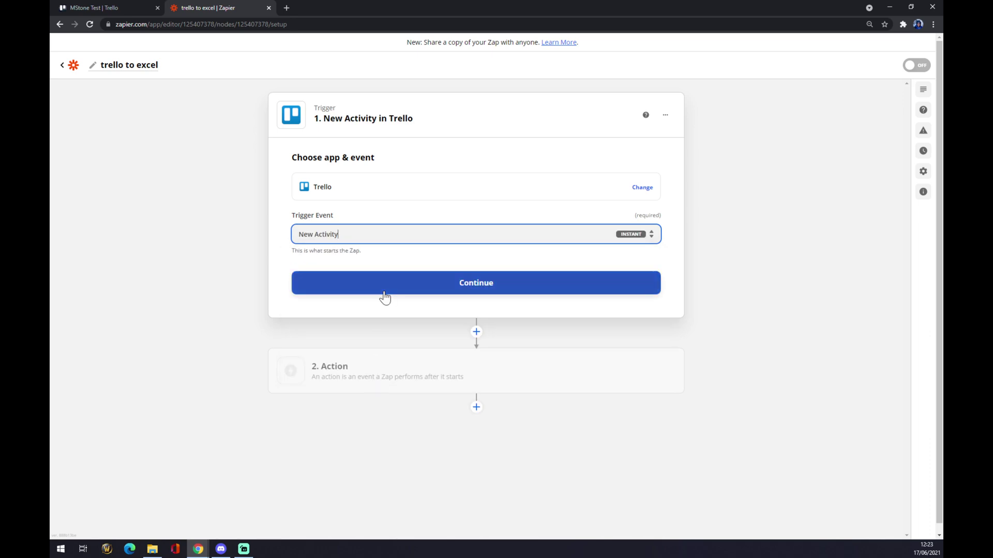
click(383, 293)
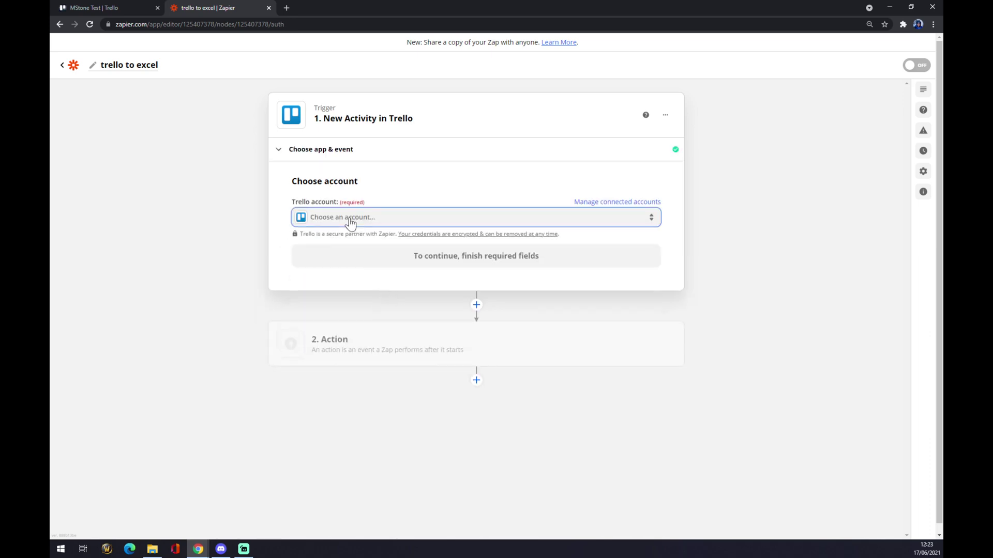
Attach the already connected Trello account to the trigger and continue.
click(350, 219)
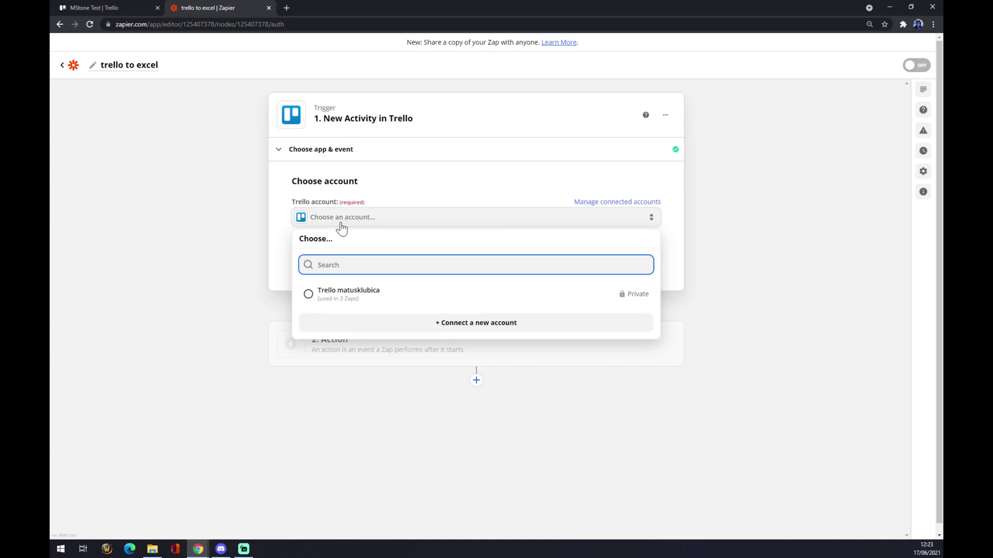
click(343, 294)
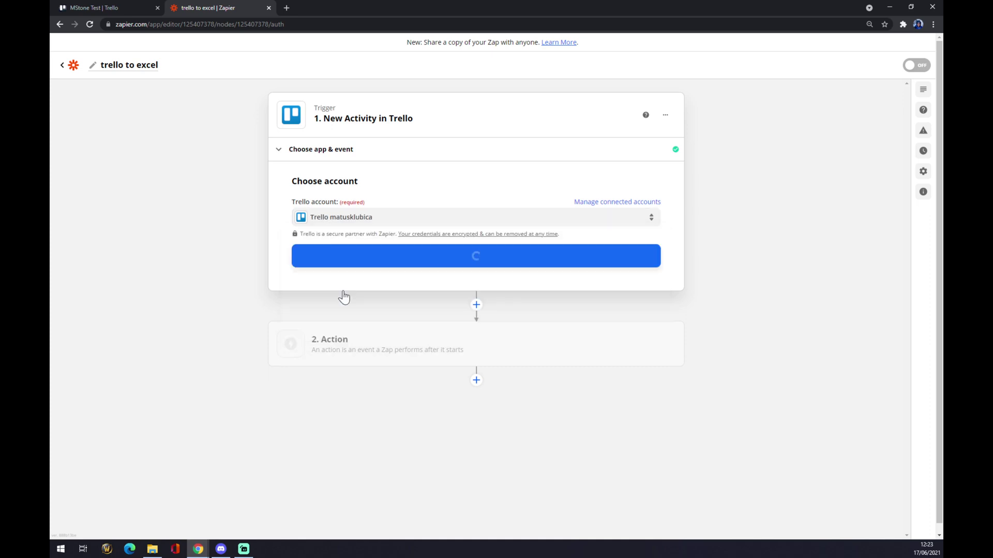
click(443, 265)
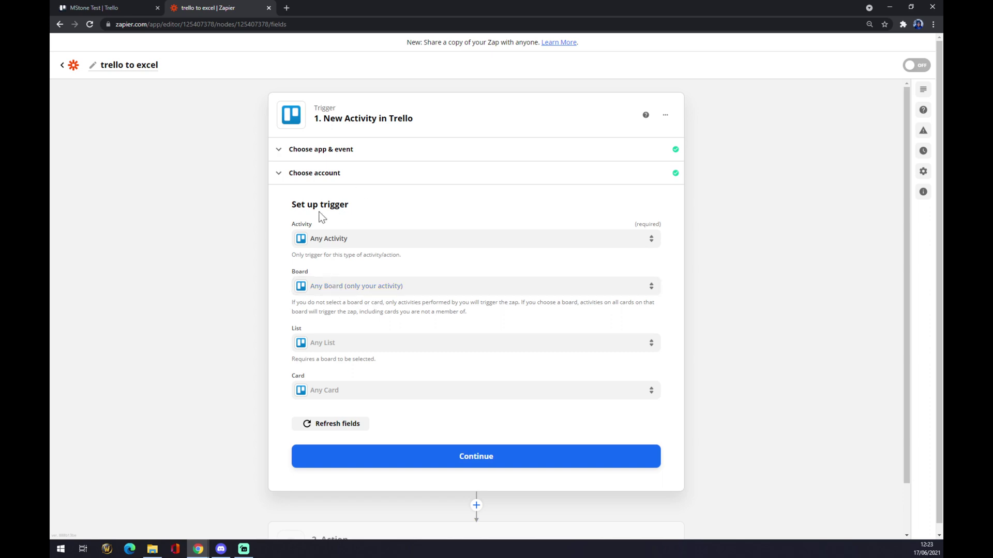
Check the MStone Test board in Trello's recent boards before returning to Zapier.
click(322, 287)
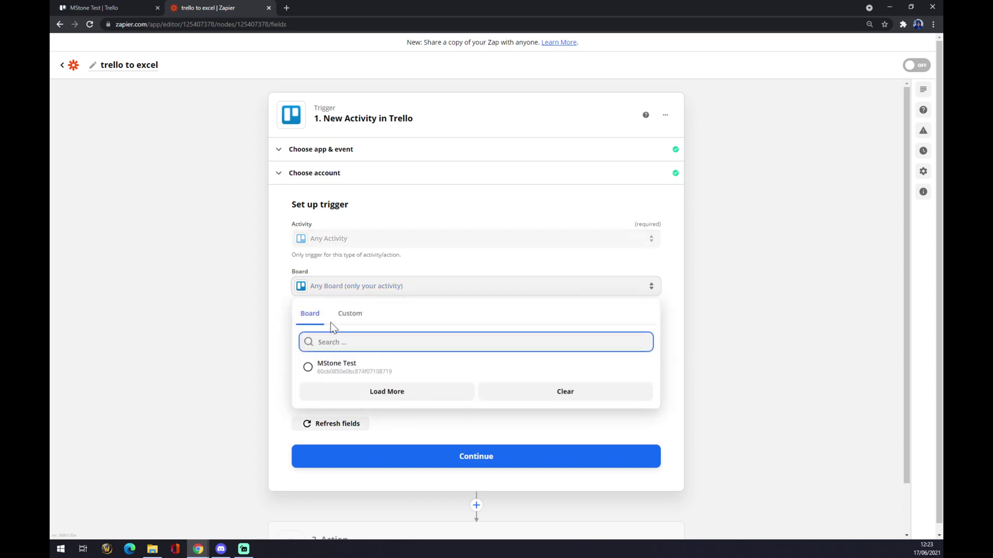
click(129, 7)
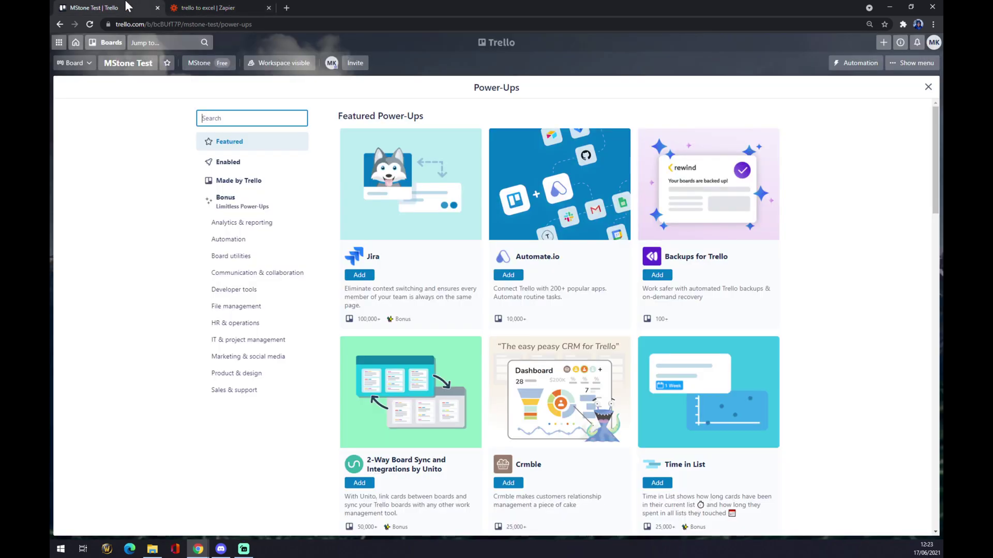
click(107, 42)
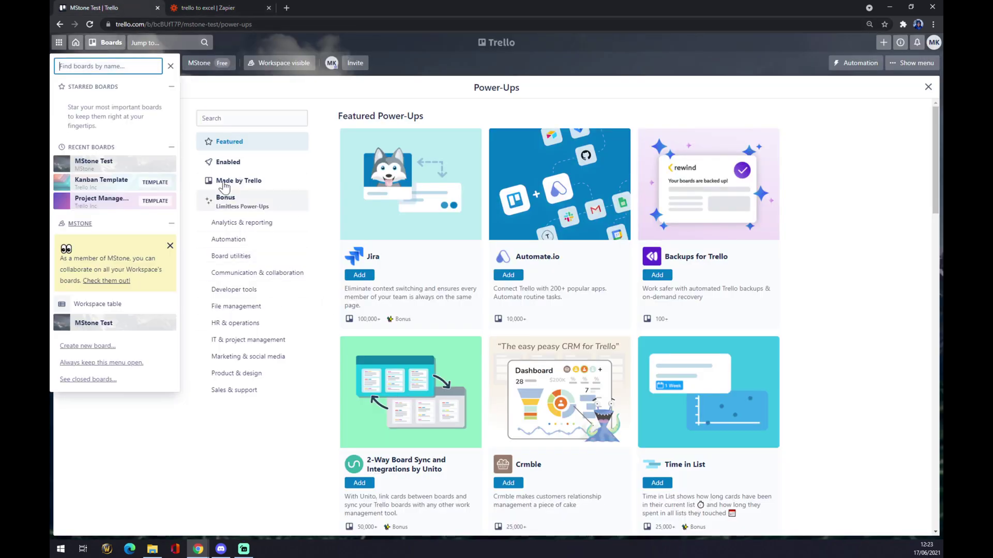
click(74, 168)
click(213, 7)
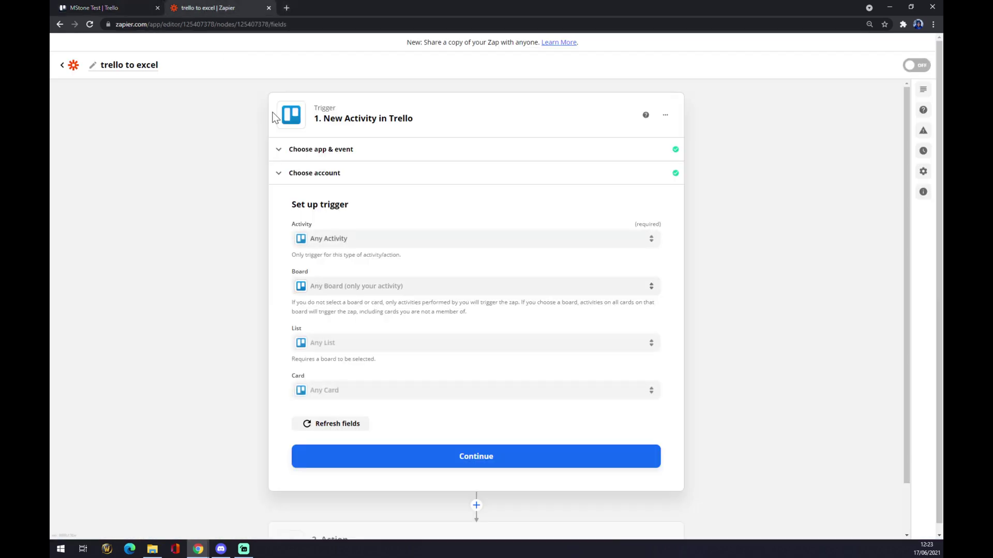
Set the trigger's Board to MStone Test and save the trigger setup.
click(327, 288)
click(336, 373)
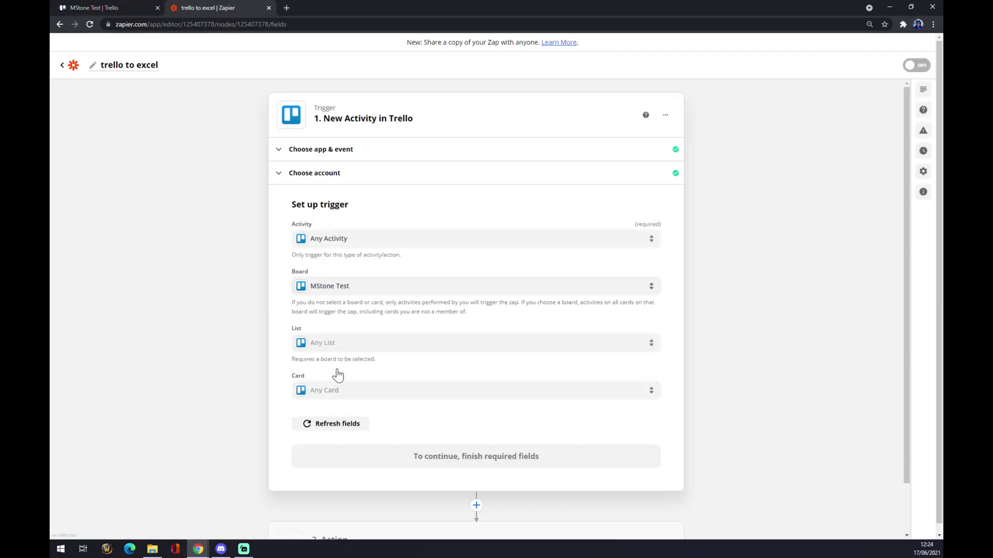
click(385, 468)
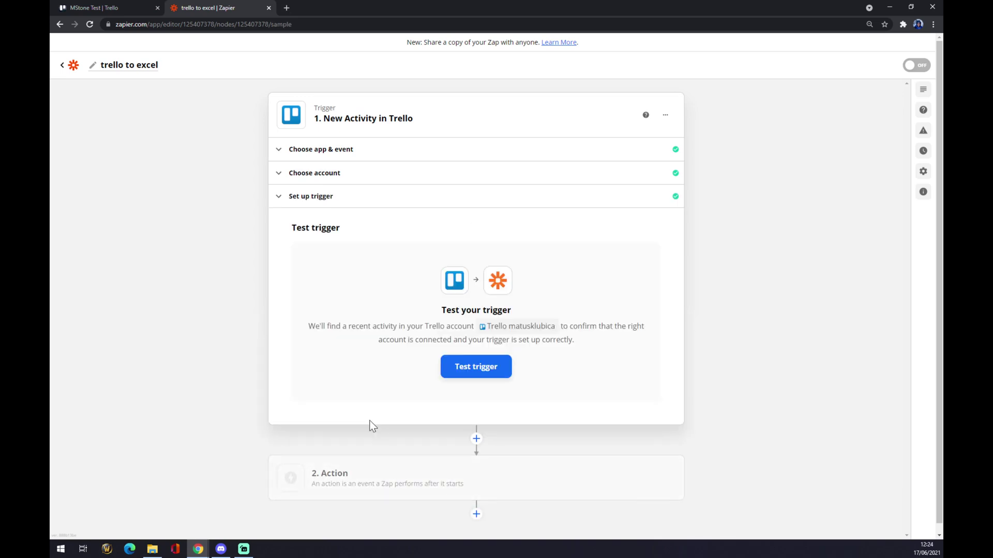
Set the action step to Microsoft Excel with Update Row as the event and confirm.
click(414, 479)
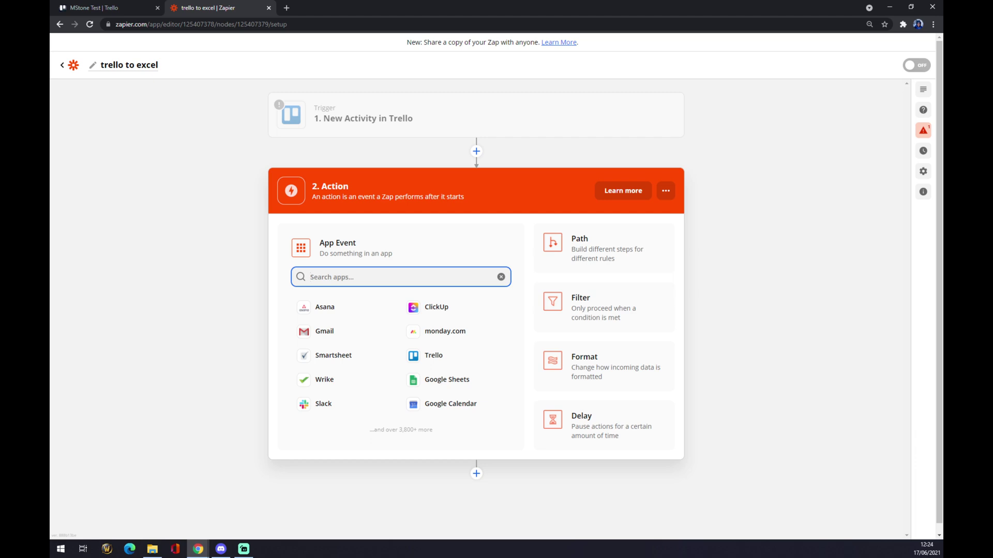
text(excel)
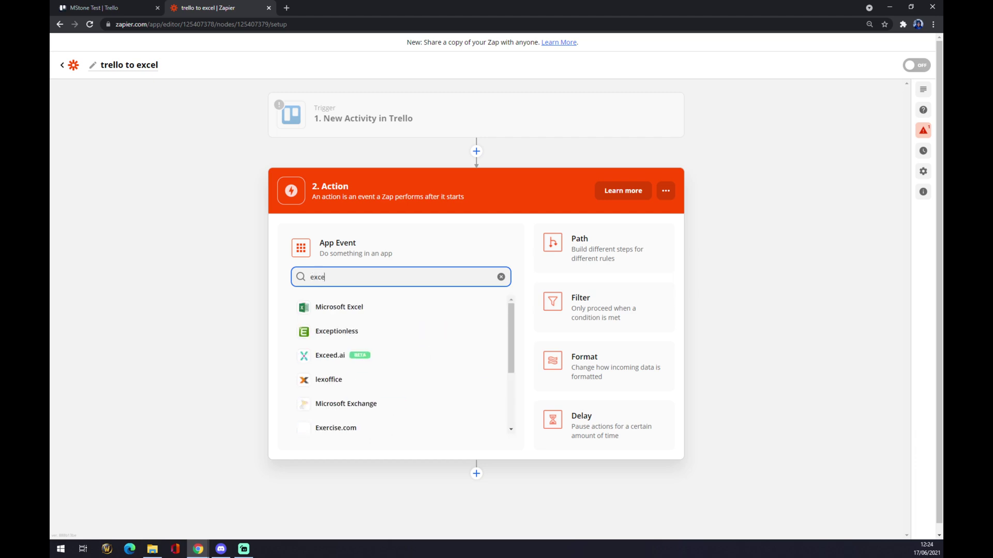
click(345, 308)
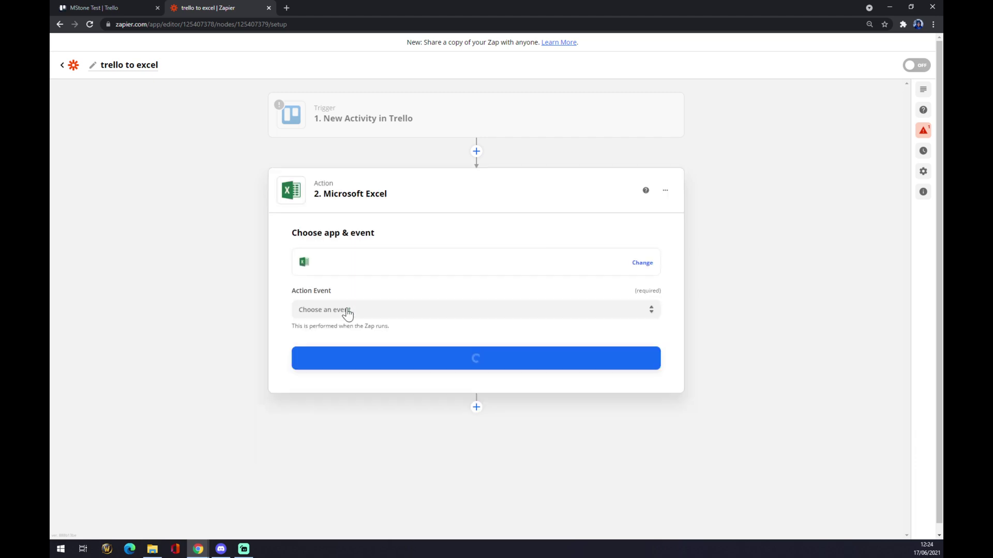
click(382, 309)
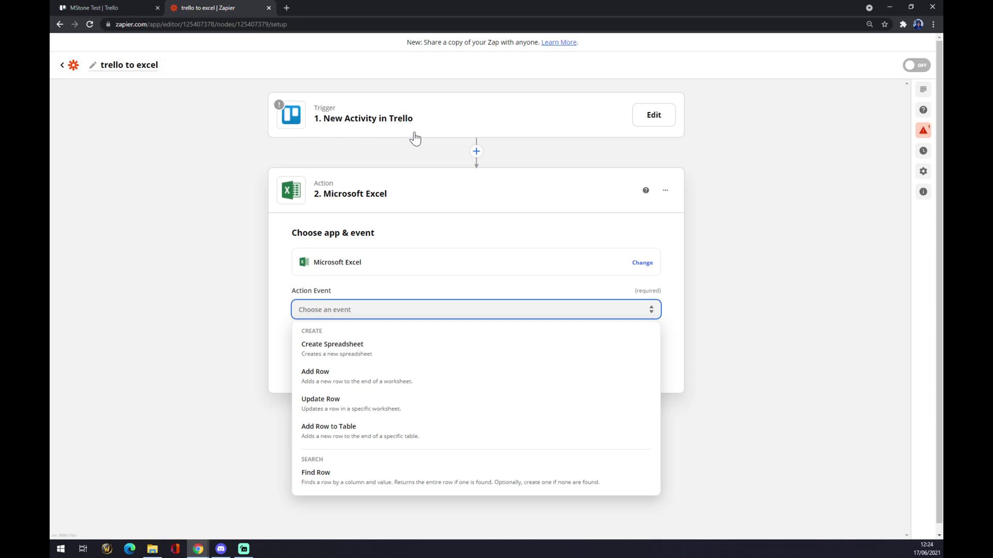
click(372, 408)
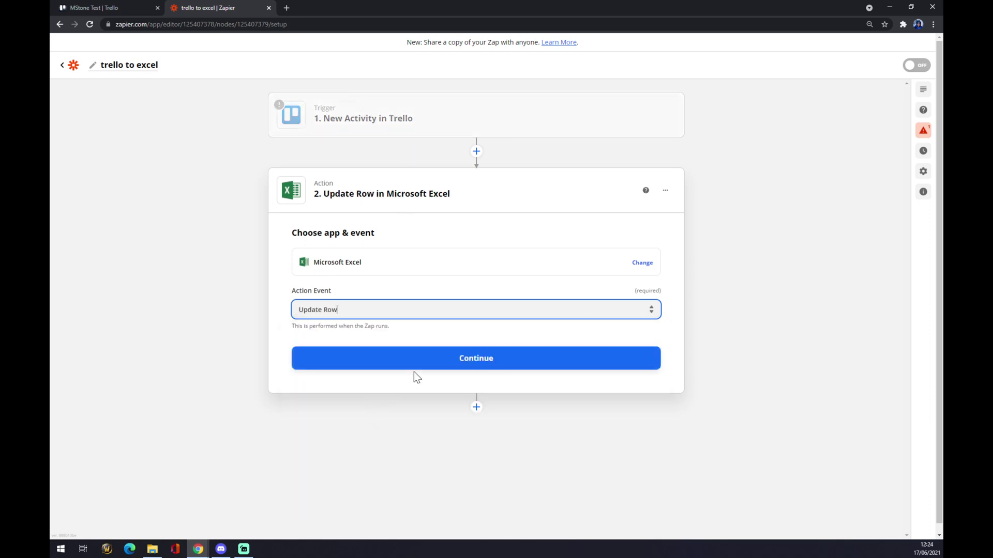
click(437, 367)
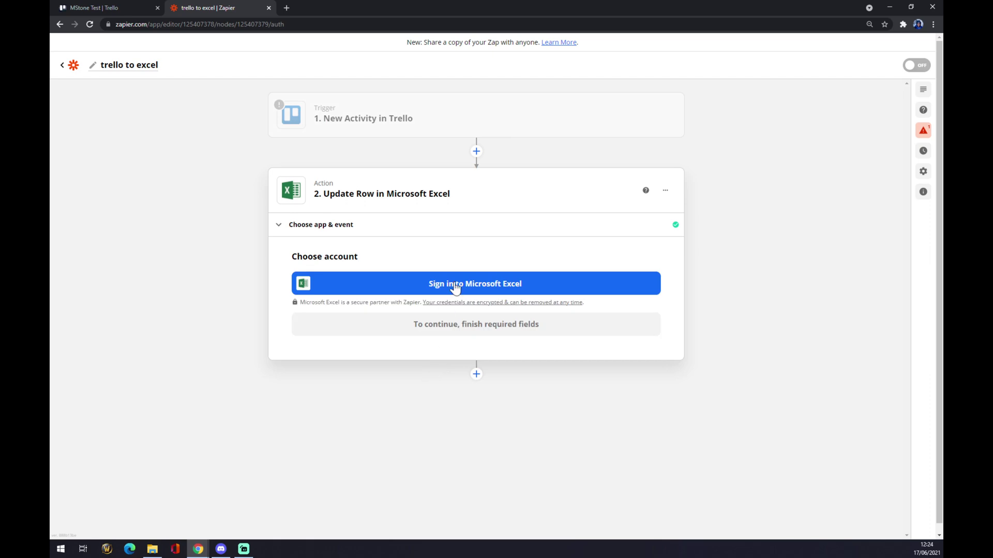